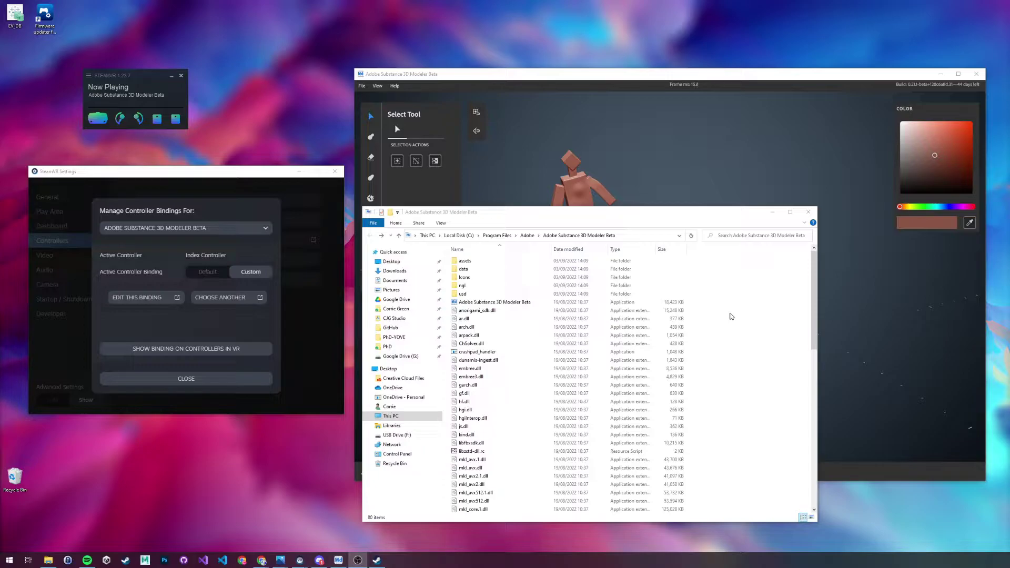
Step: Raise the Adobe Substance 3D Modeler Beta window, with its blocky figure, above the File Explorer listing
click(669, 77)
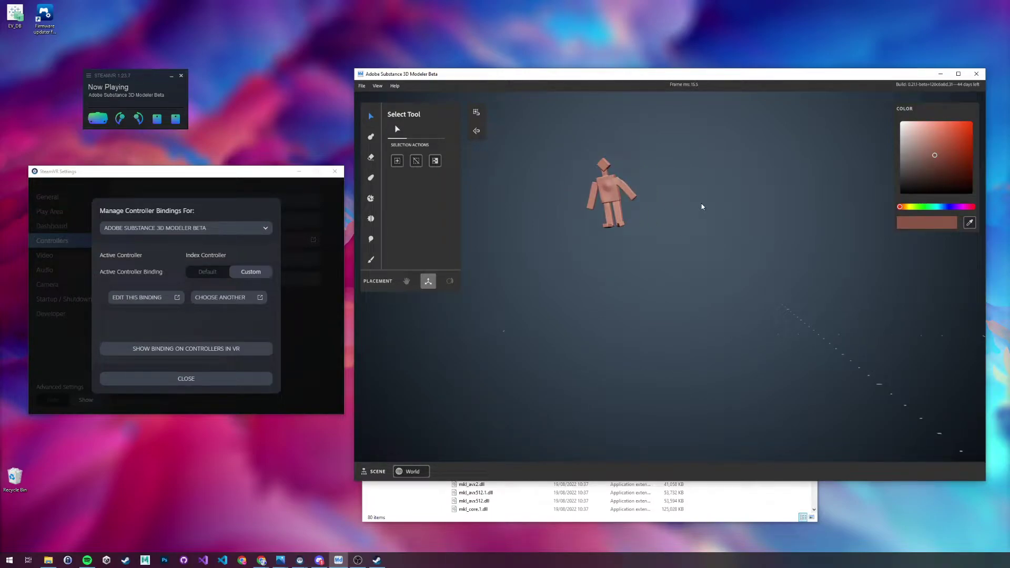
Step: Switch to the GitHub Revive tab, highlight 'Download the latest Revive installer.', then shift the browser right
mouse_move(1009, 50)
mouse_down()
mouse_move(876, 41)
mouse_move(1009, 37)
mouse_up()
click(679, 26)
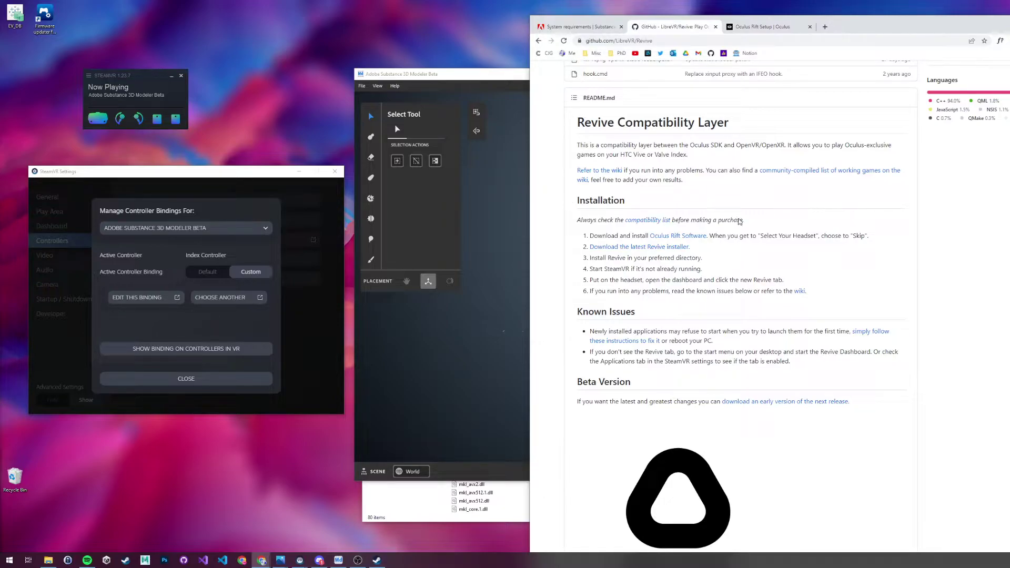
drag(697, 248, 588, 248)
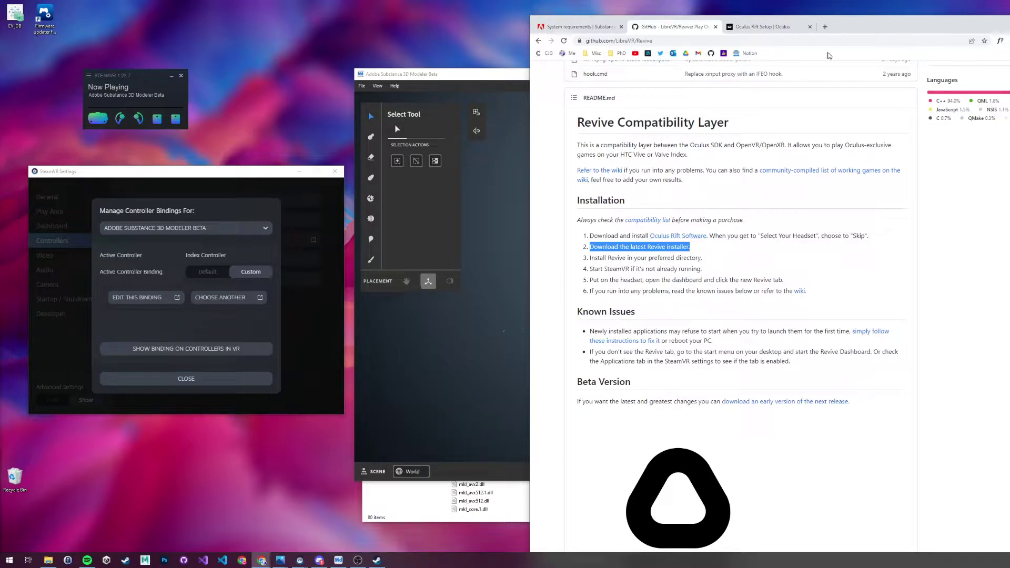
mouse_move(741, 17)
mouse_down()
mouse_move(974, 11)
mouse_move(567, 2)
mouse_move(756, 18)
mouse_up()
drag(862, 27, 904, 15)
Step: View the Oculus Get Started with Rift page, then push the browser off right so the Modeler shows fully
click(813, 17)
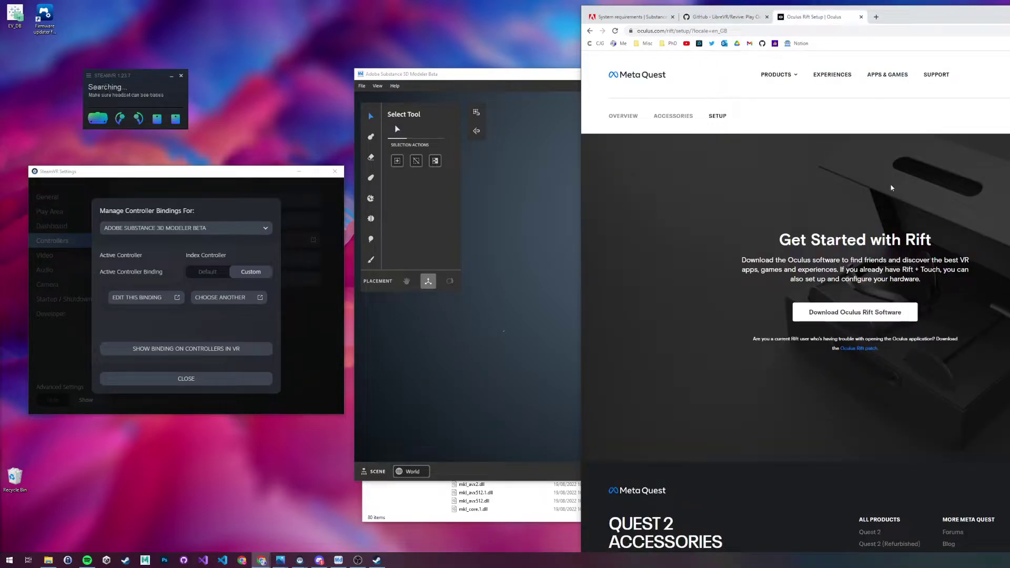
drag(931, 18, 1009, 13)
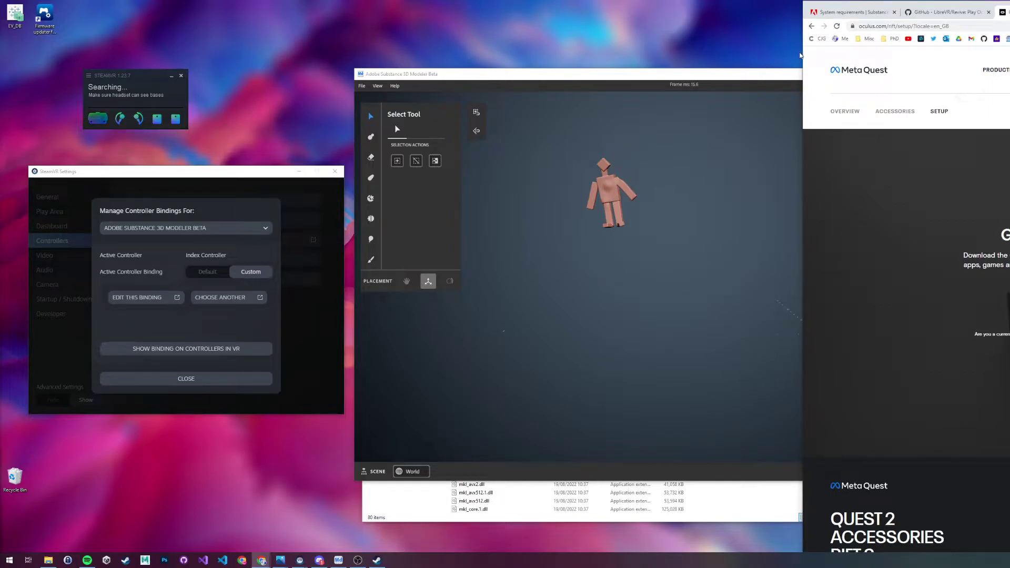
drag(803, 55, 1009, 58)
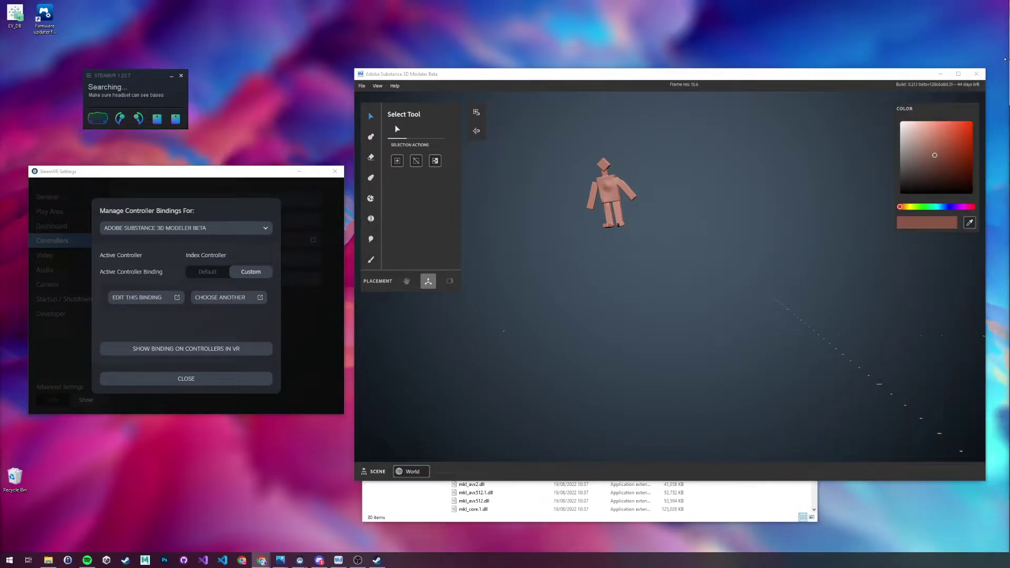
drag(693, 79, 740, 40)
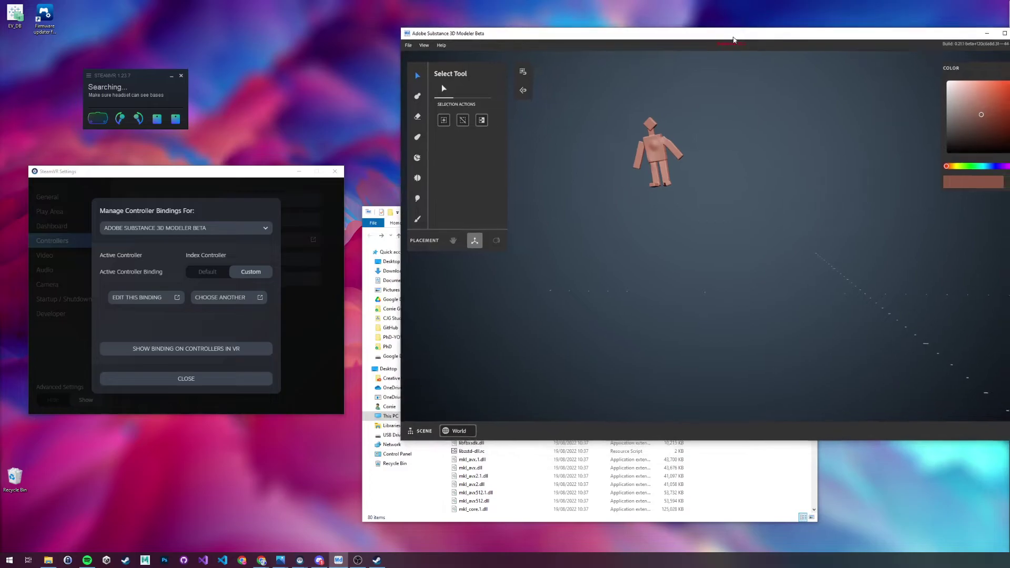
click(377, 560)
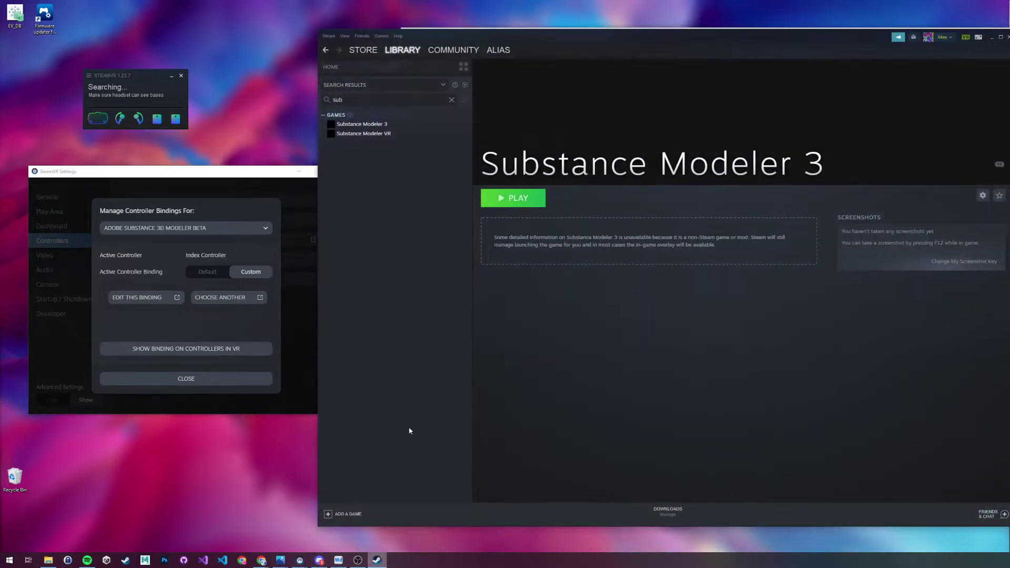
Step: Remove the old Substance Modeler 3 non-Steam shortcut from the library
right_click(377, 128)
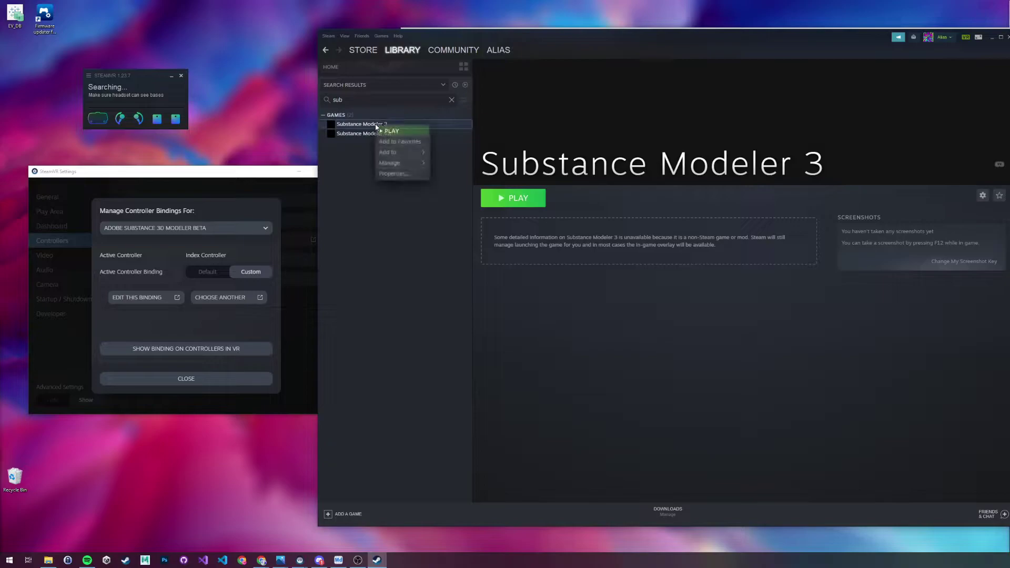
click(404, 175)
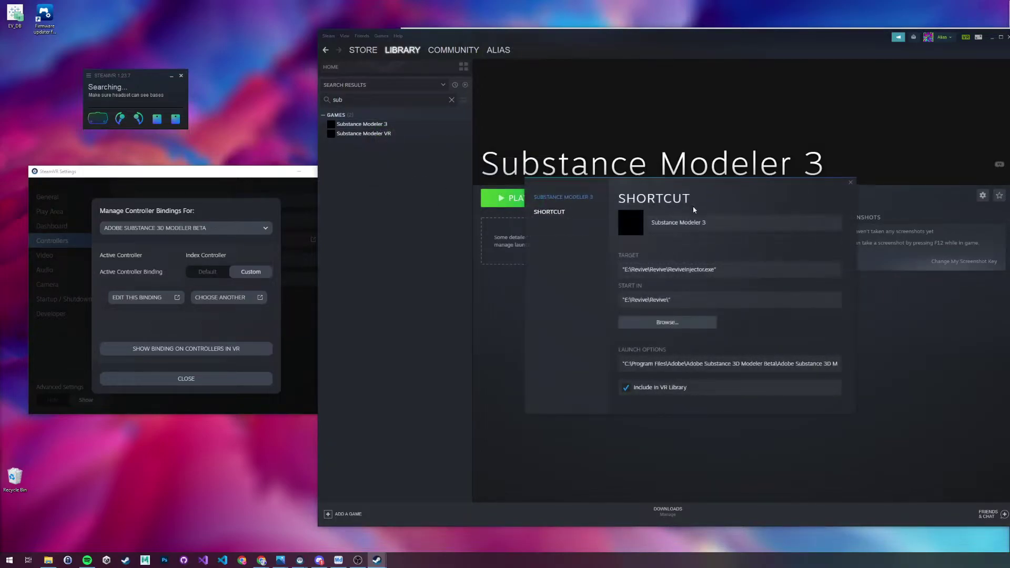
click(851, 183)
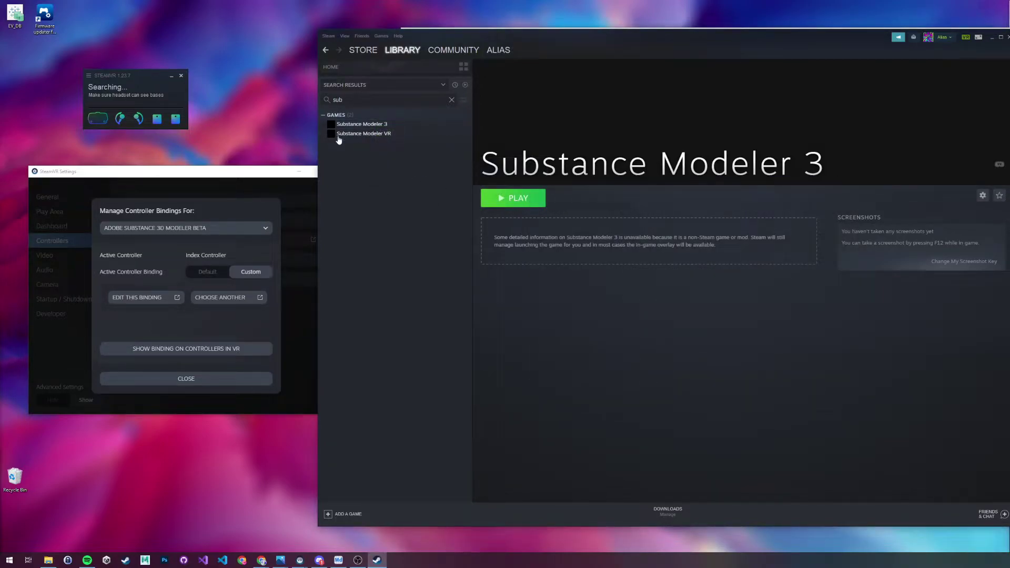
right_click(367, 126)
mouse_move(389, 164)
click(452, 199)
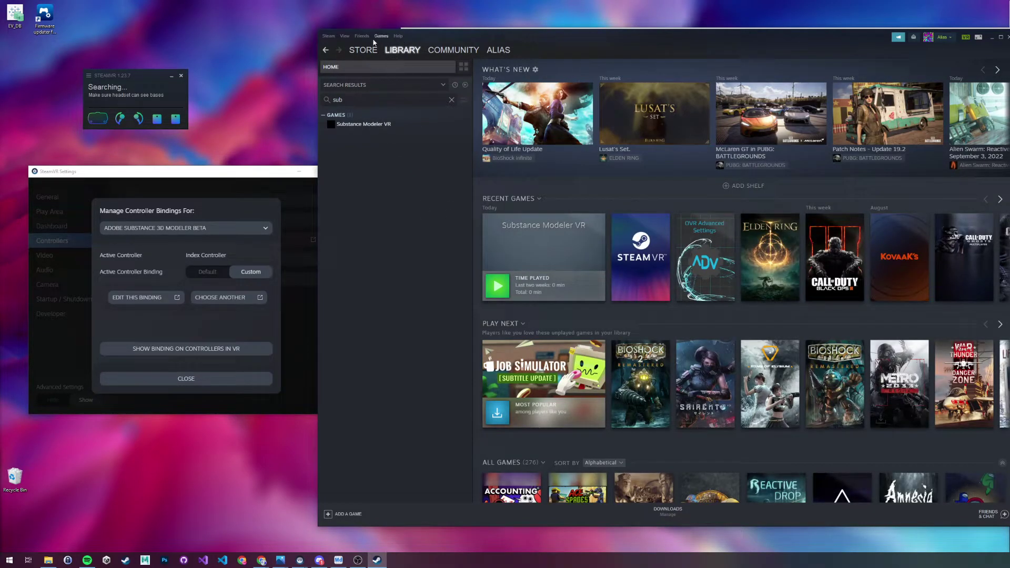
Step: Add ReviveInjector as a non-Steam game and search the library for it
click(381, 36)
click(401, 82)
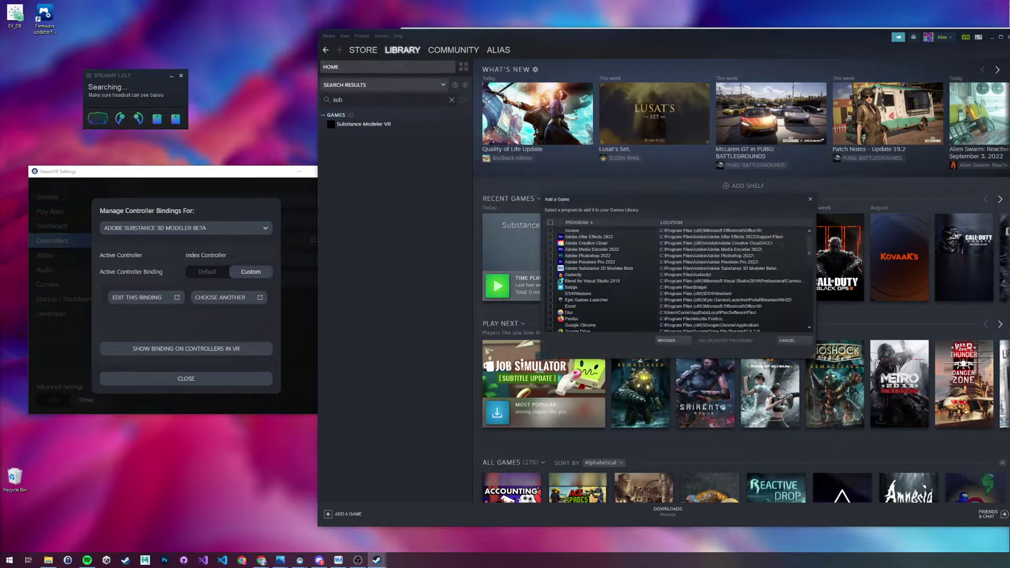
click(666, 341)
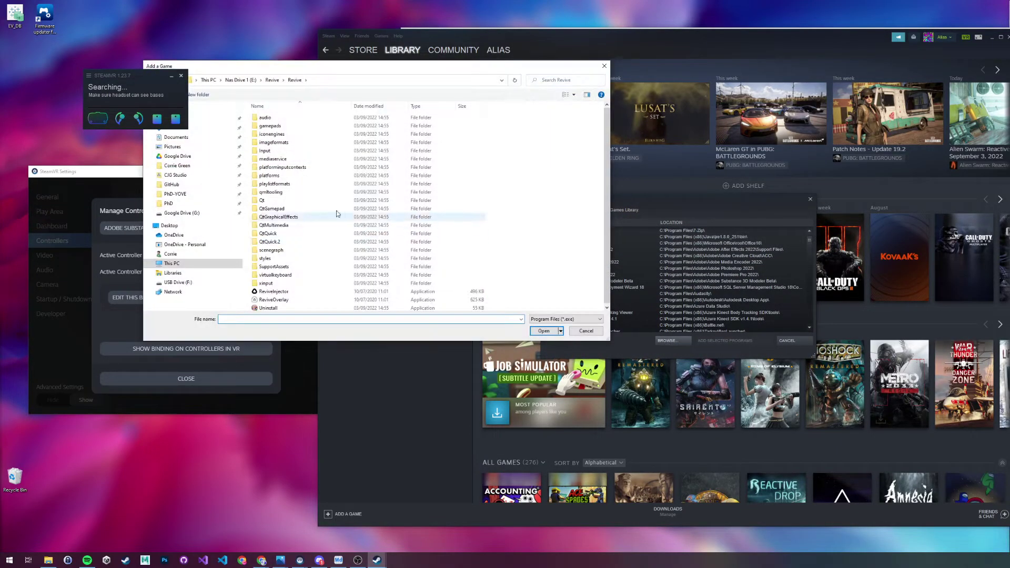
click(258, 293)
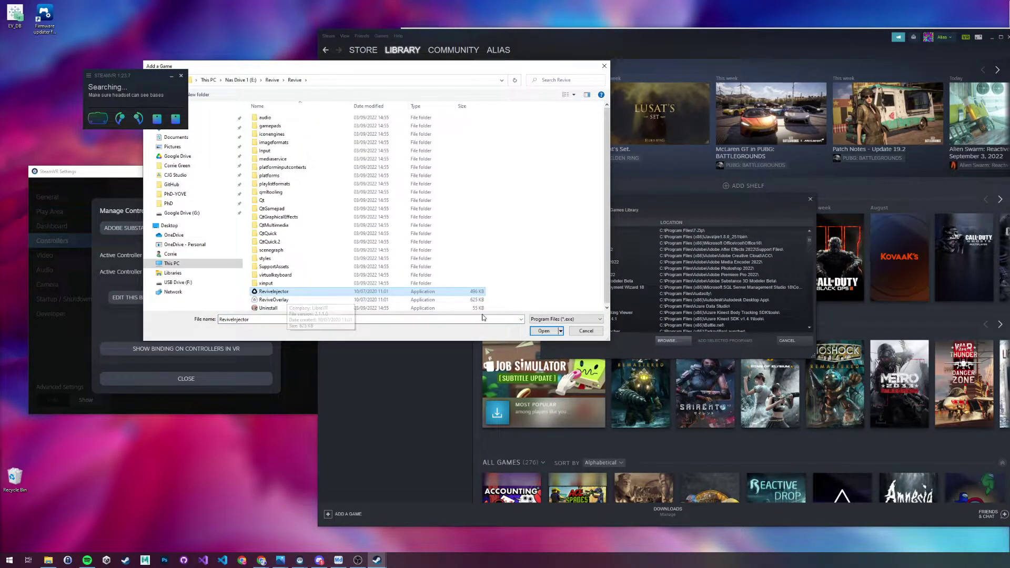
click(545, 332)
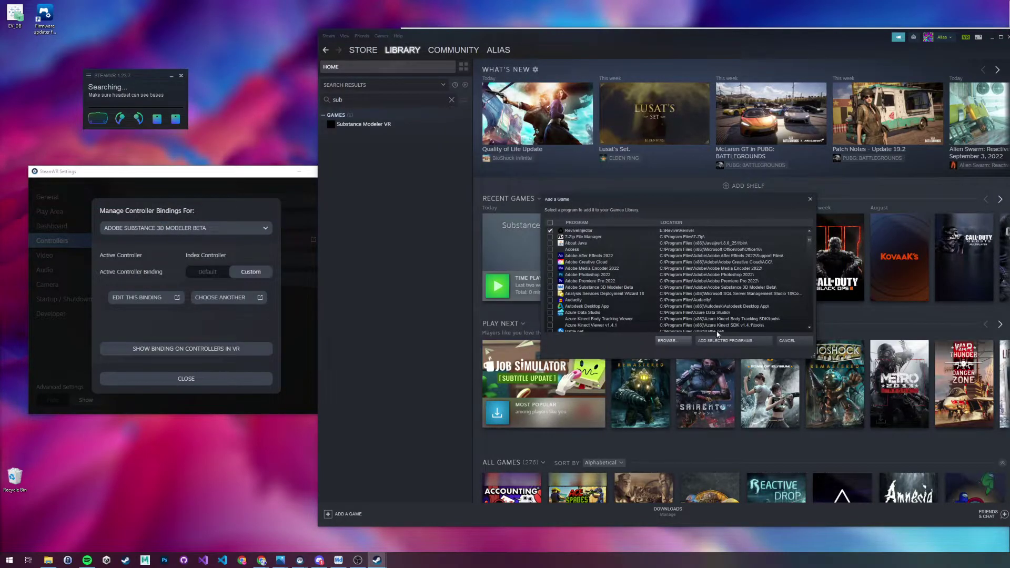
click(725, 340)
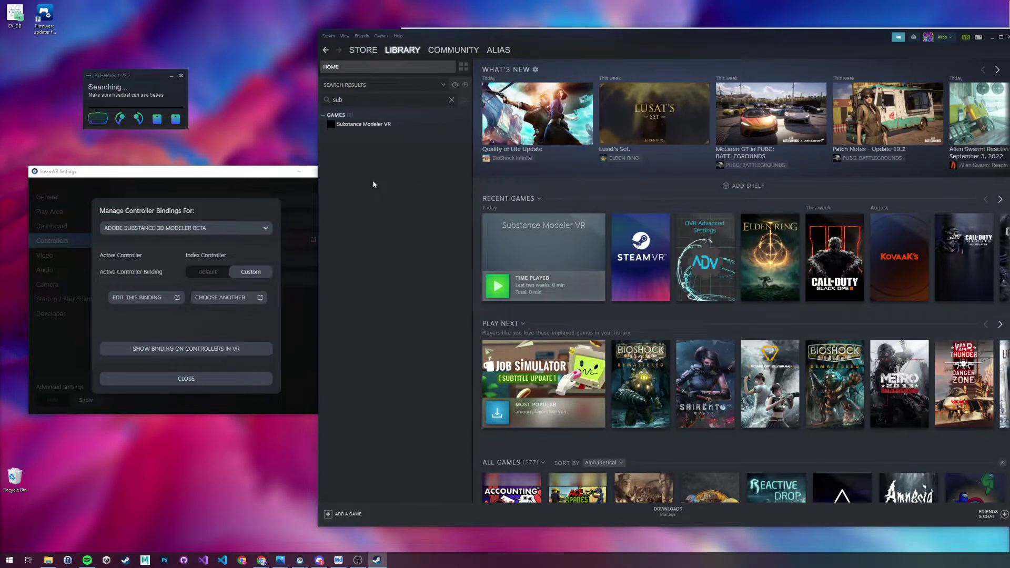
key(BackSpace)
key(BackSpace)
key(BackSpace)
text(rev)
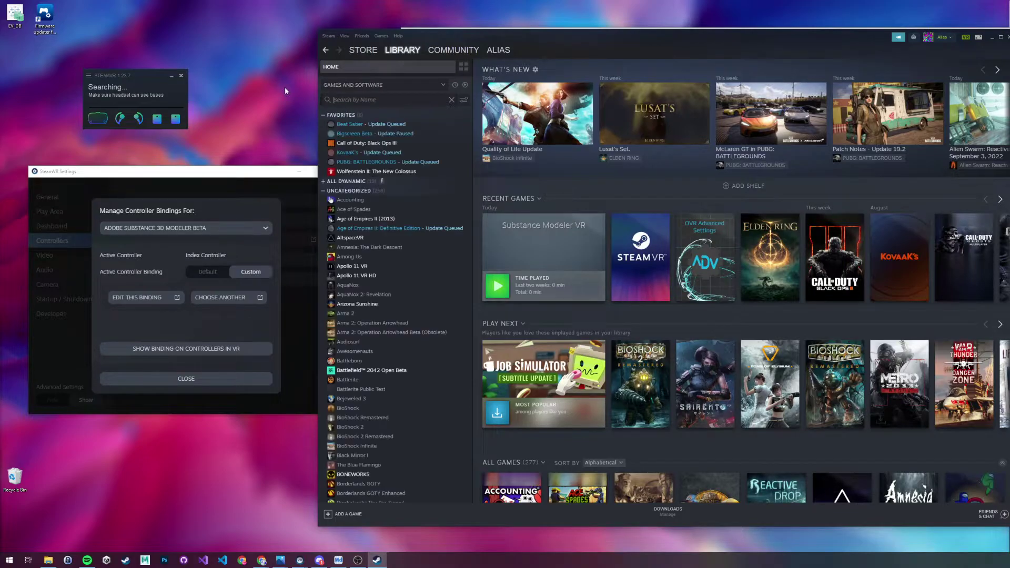
text(revive)
Step: Rename the ReviveInjector shortcut to 'Substance Painter'
click(371, 125)
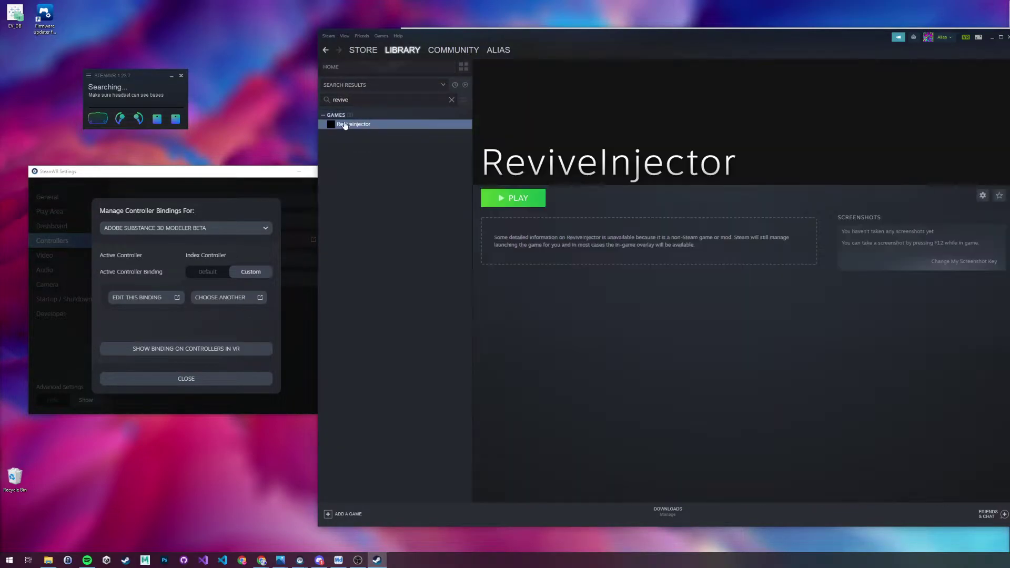
right_click(372, 126)
click(396, 169)
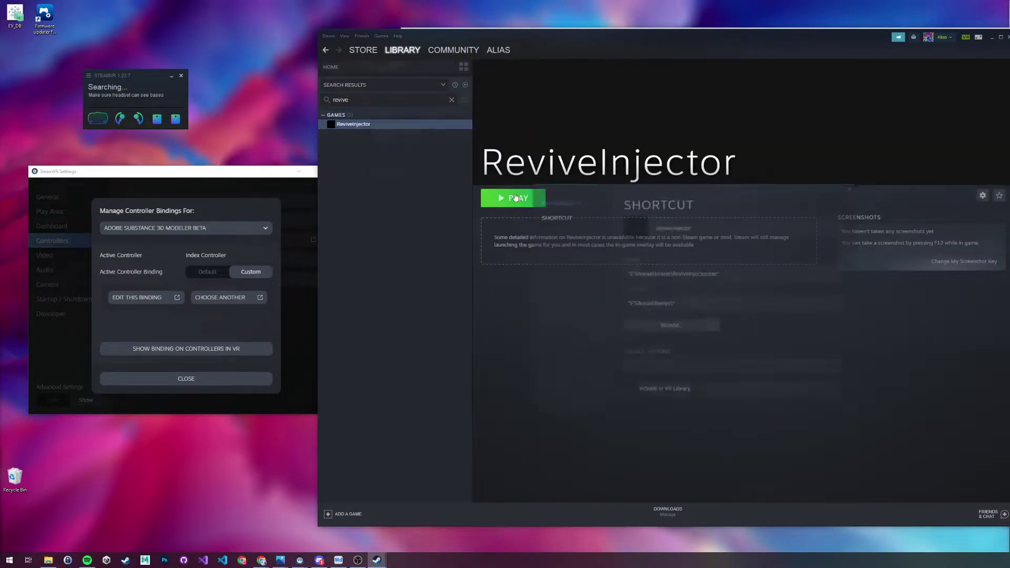
key(ctrl+a)
text(Substan)
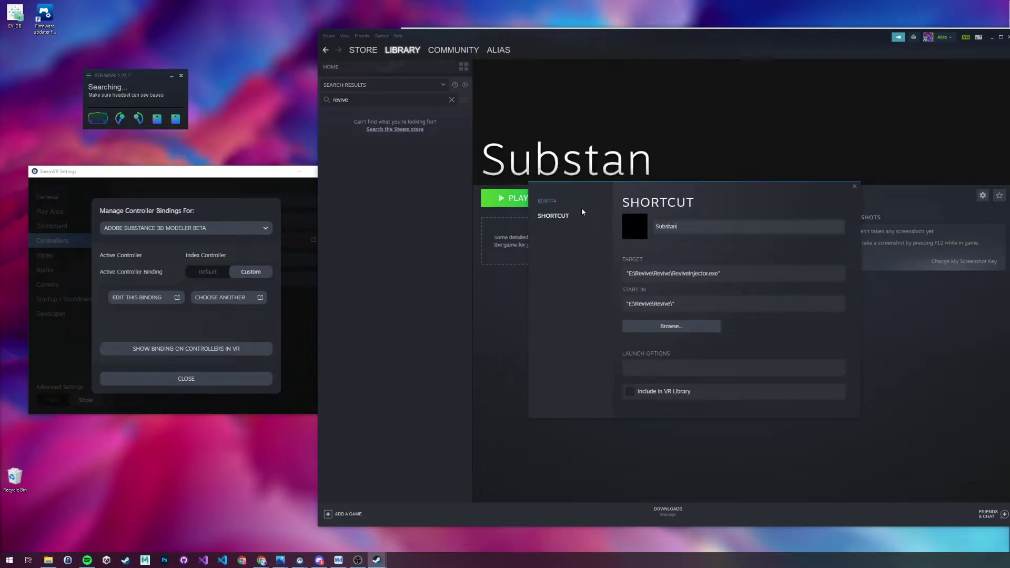
text(ce Painter)
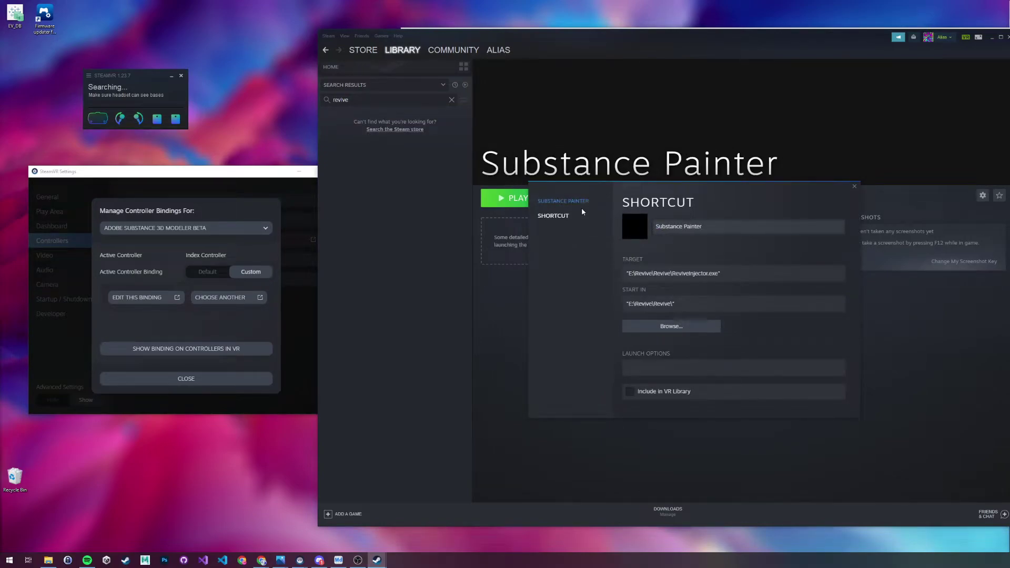
Step: Set the launch options to the Modeler Beta folder path plus 'Adobe Substance 3D Modeler Beta.exe'
click(679, 372)
click(48, 560)
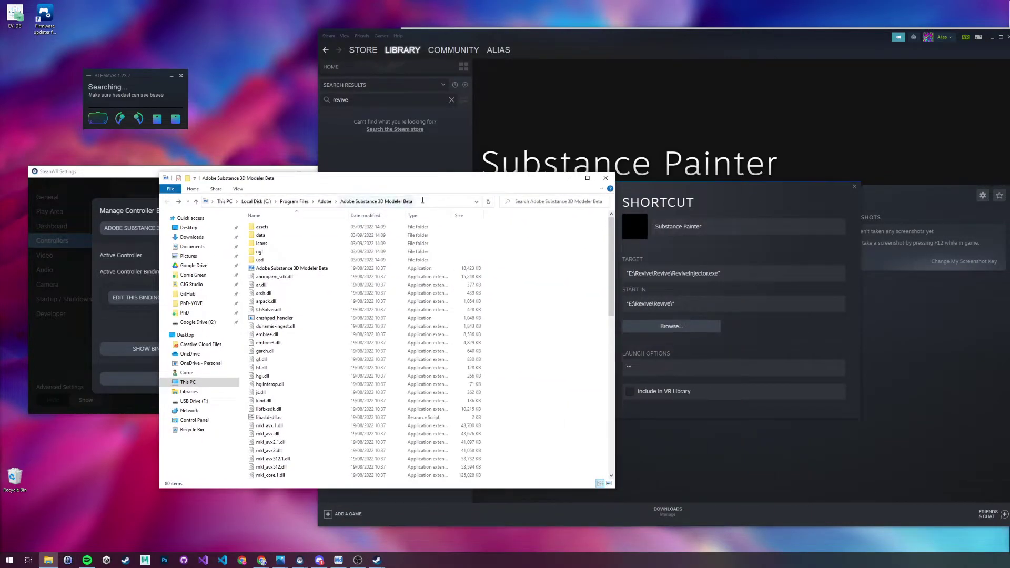
click(425, 202)
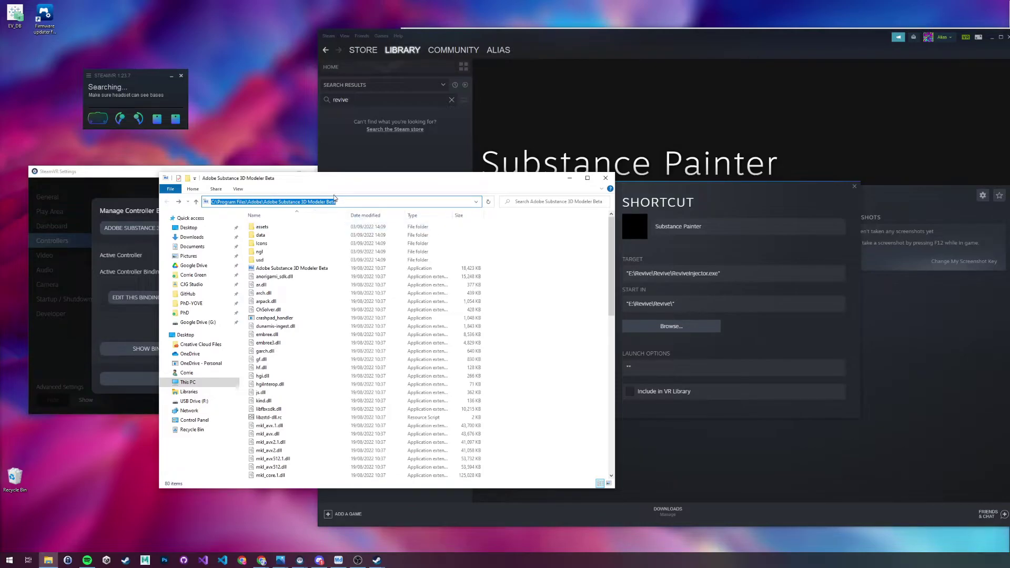
key(ctrl+c)
click(570, 178)
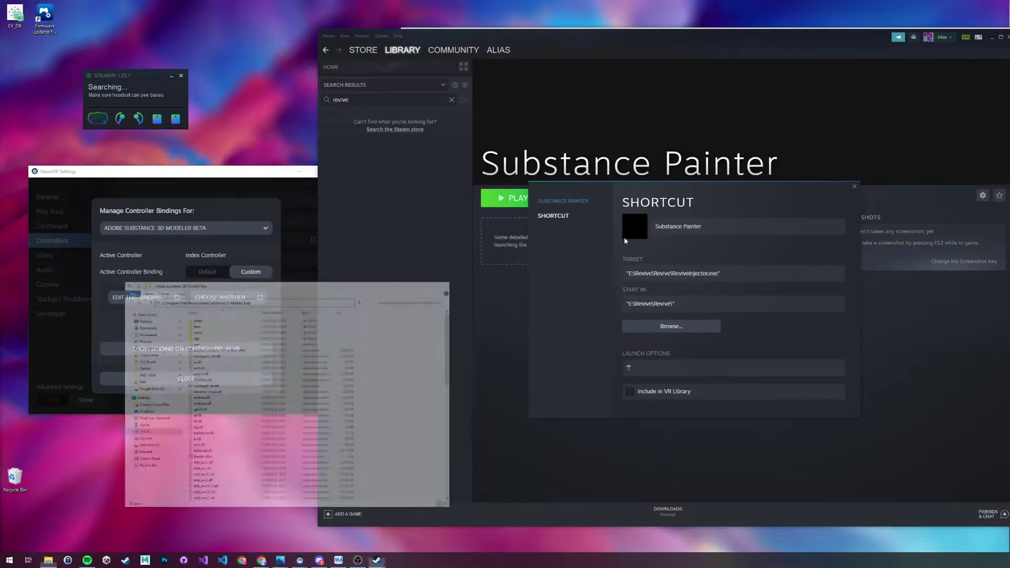
click(725, 370)
key(ctrl+v)
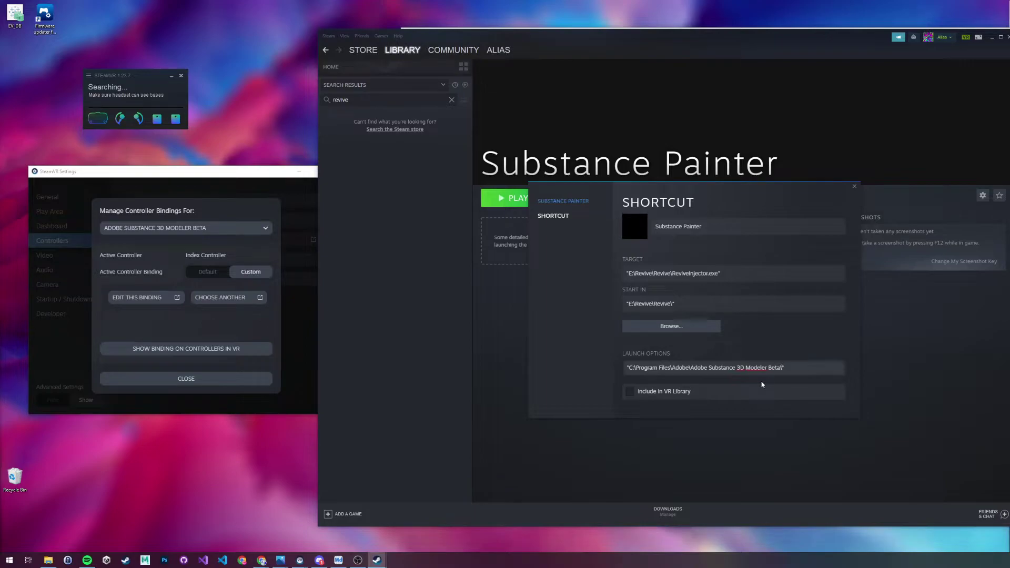
drag(690, 369, 785, 370)
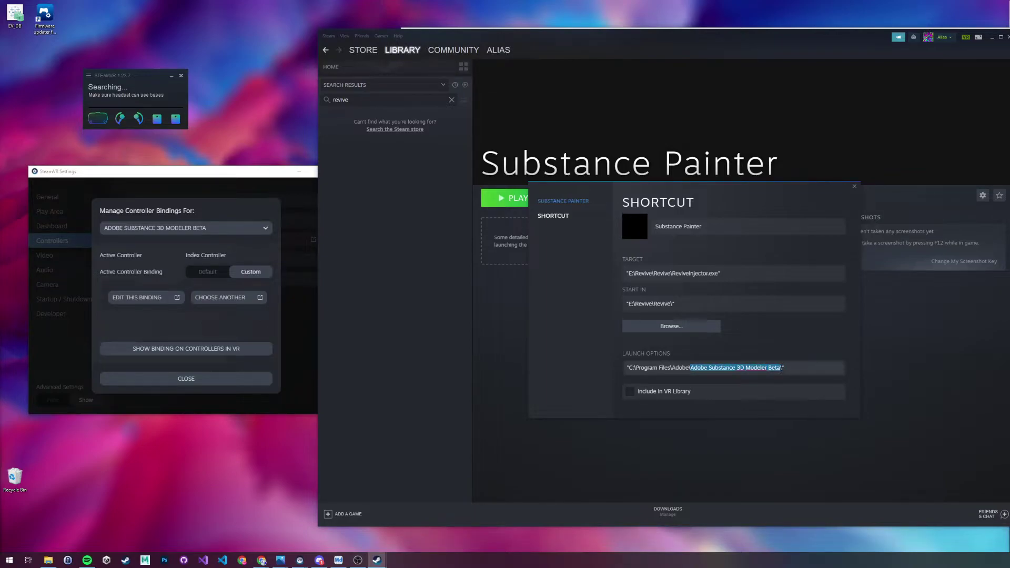
key(ctrl+c)
click(783, 368)
key(ctrl+v)
text(.exe)
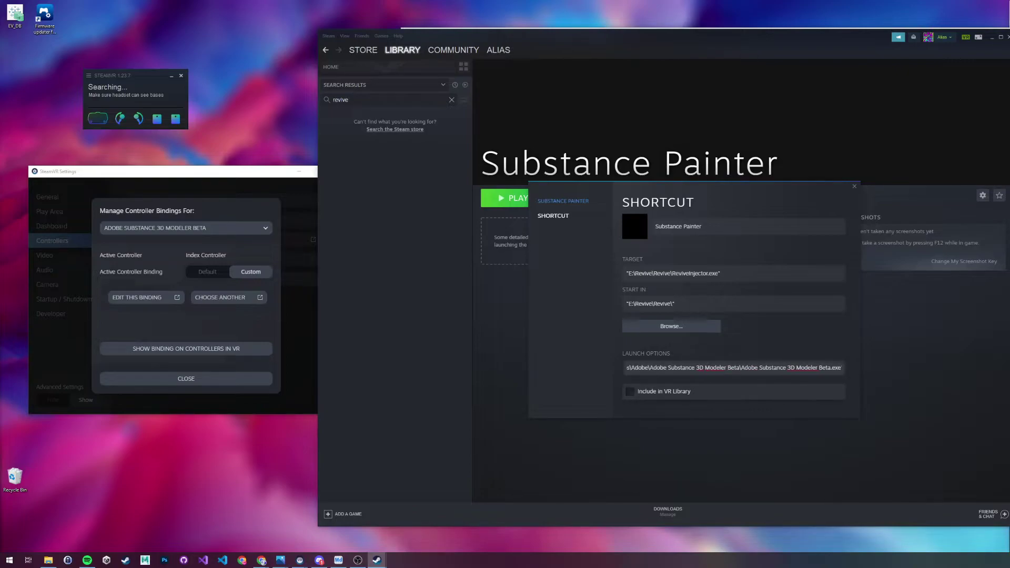
Step: Check the launch path, tick Include in VR Library, and close the shortcut properties
drag(815, 368, 623, 368)
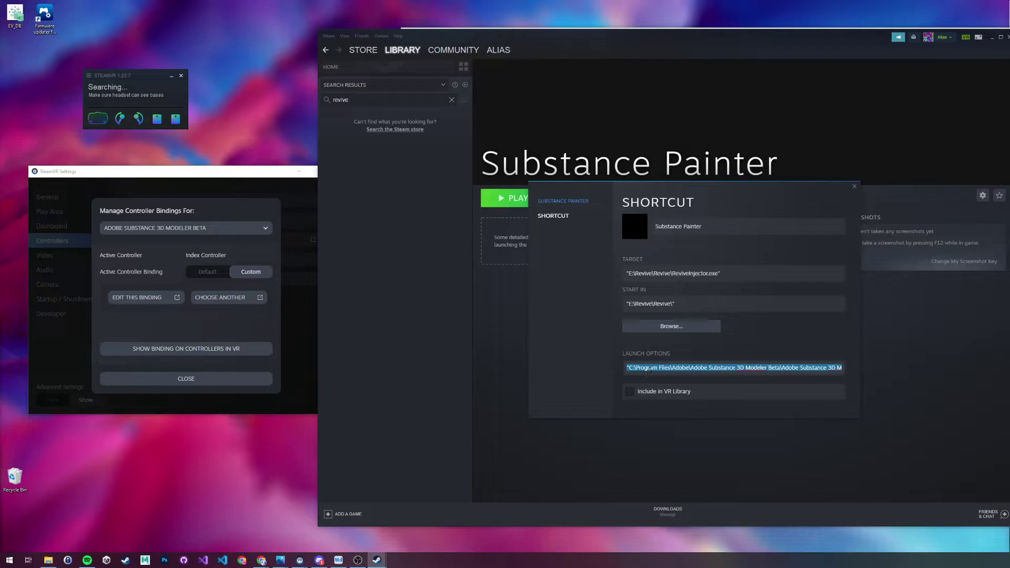
click(666, 369)
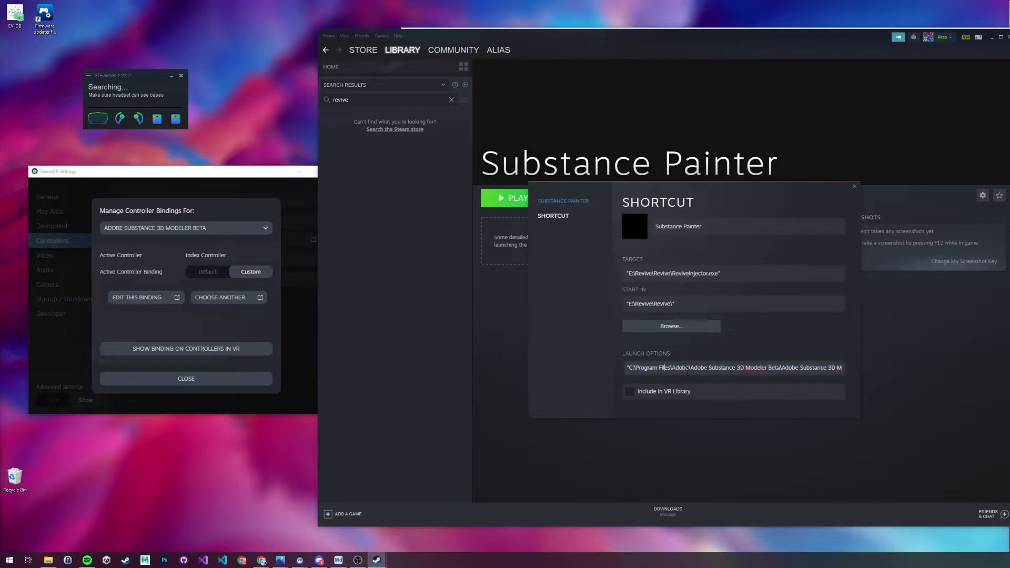
click(661, 392)
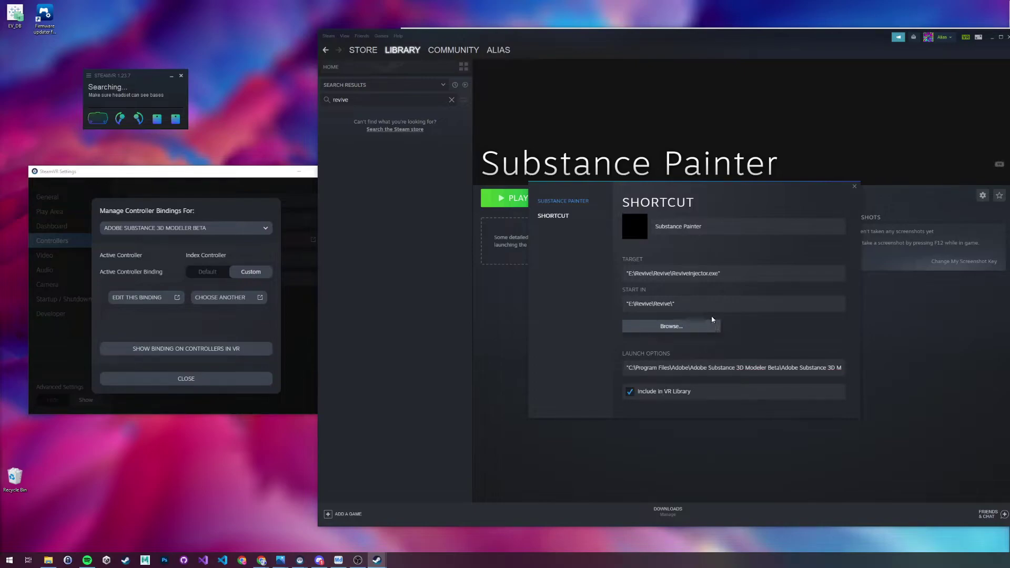
click(855, 187)
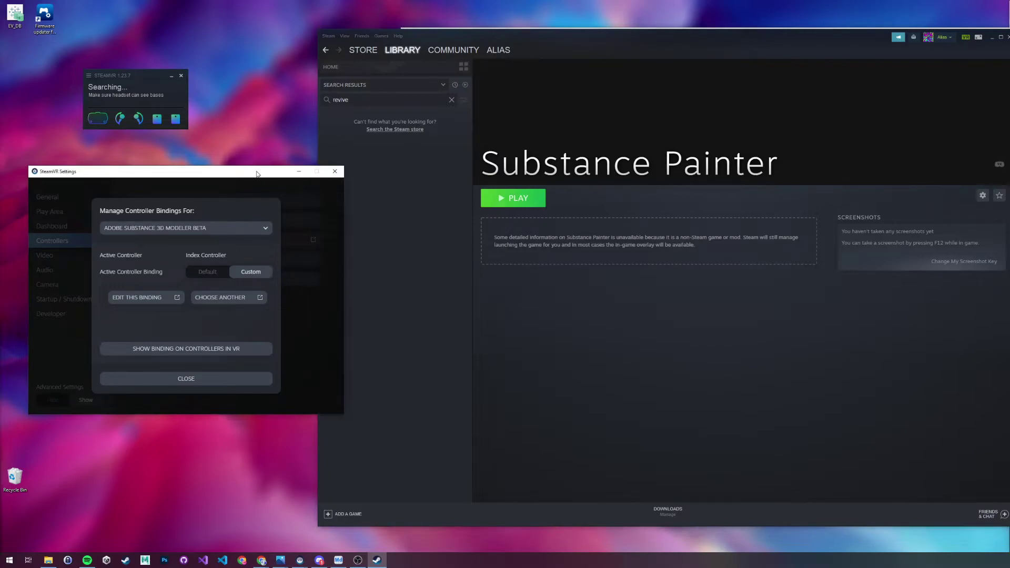
drag(256, 174, 361, 184)
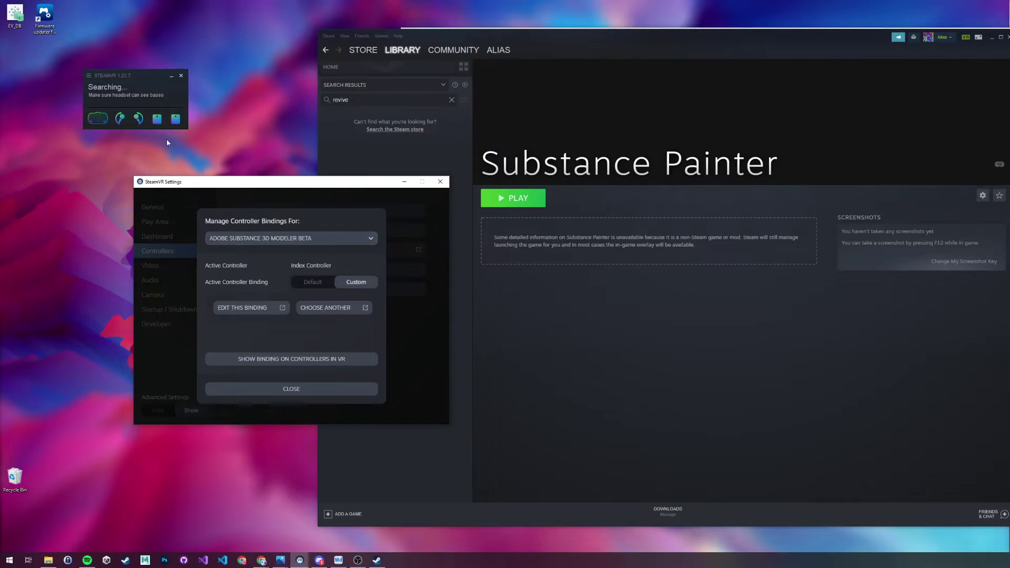
Step: Open SteamVR Controller Settings and manage the controller bindings for Adobe Substance 3D Modeler Beta
click(88, 76)
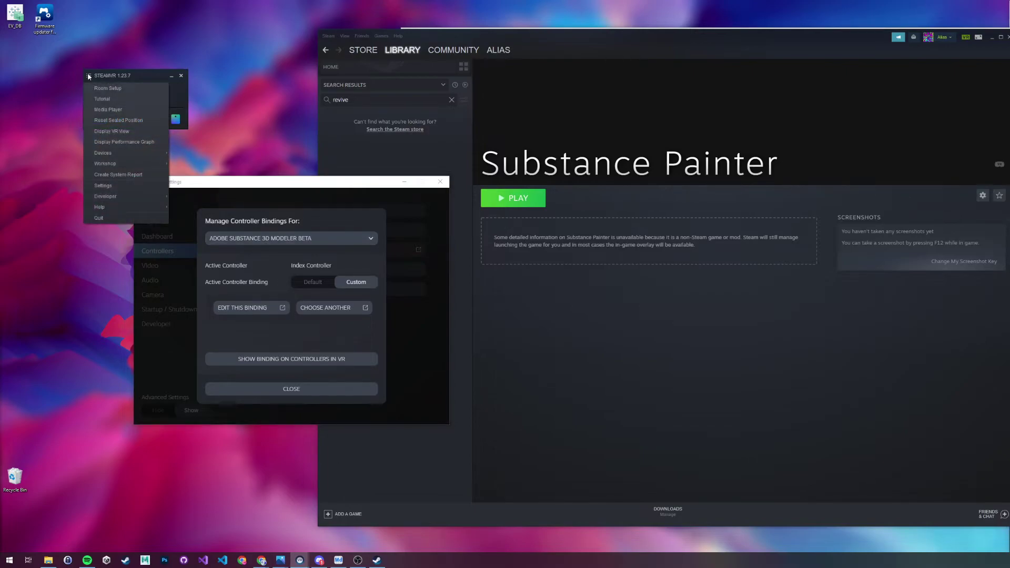
mouse_move(137, 154)
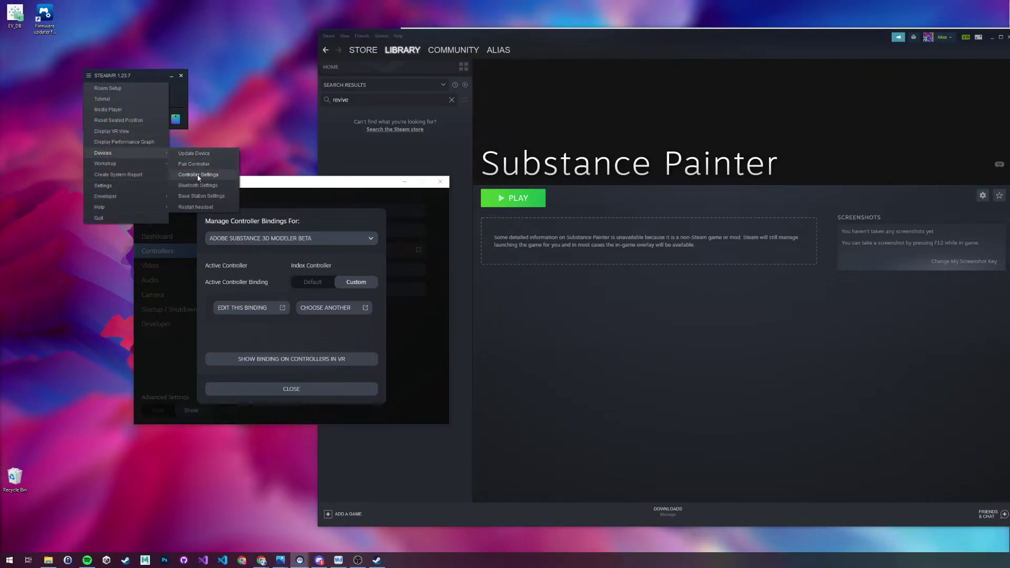
click(199, 176)
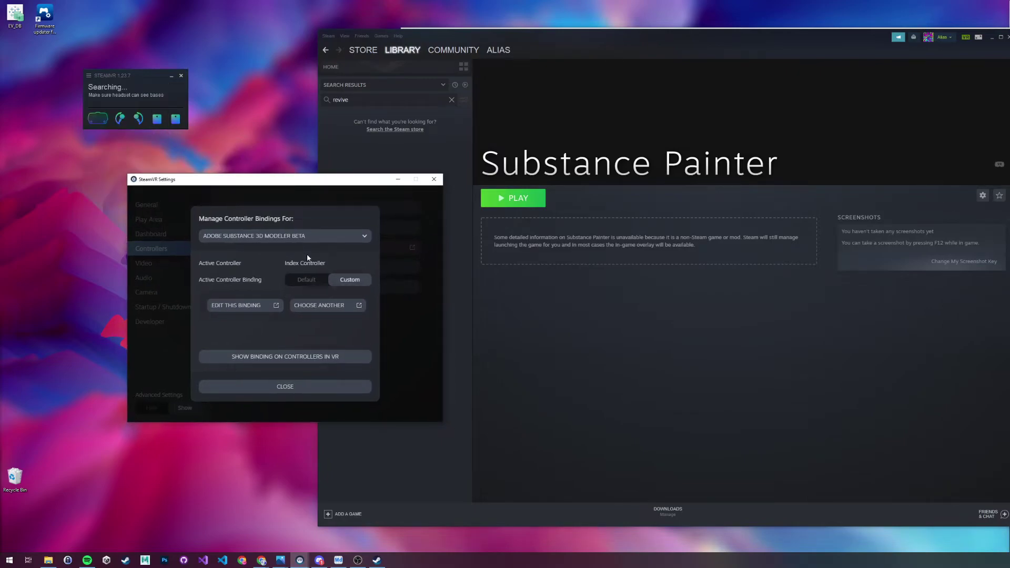
click(434, 179)
click(88, 76)
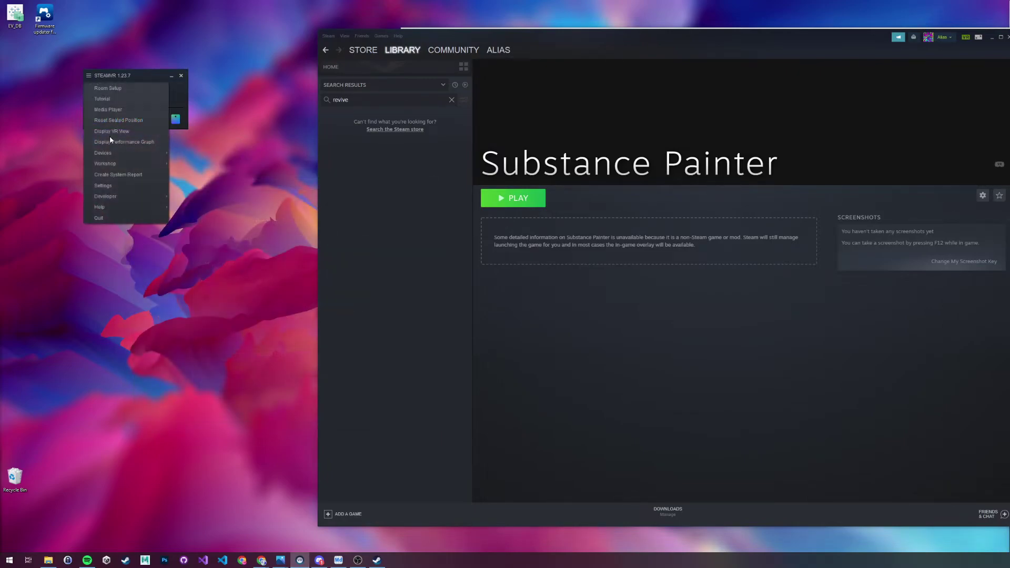
mouse_move(123, 164)
click(199, 175)
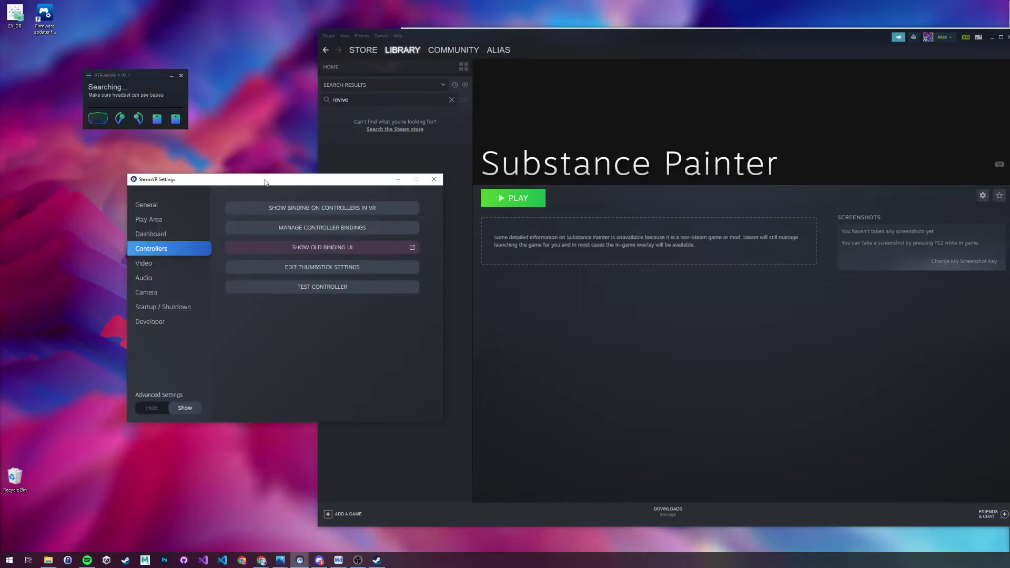
click(325, 233)
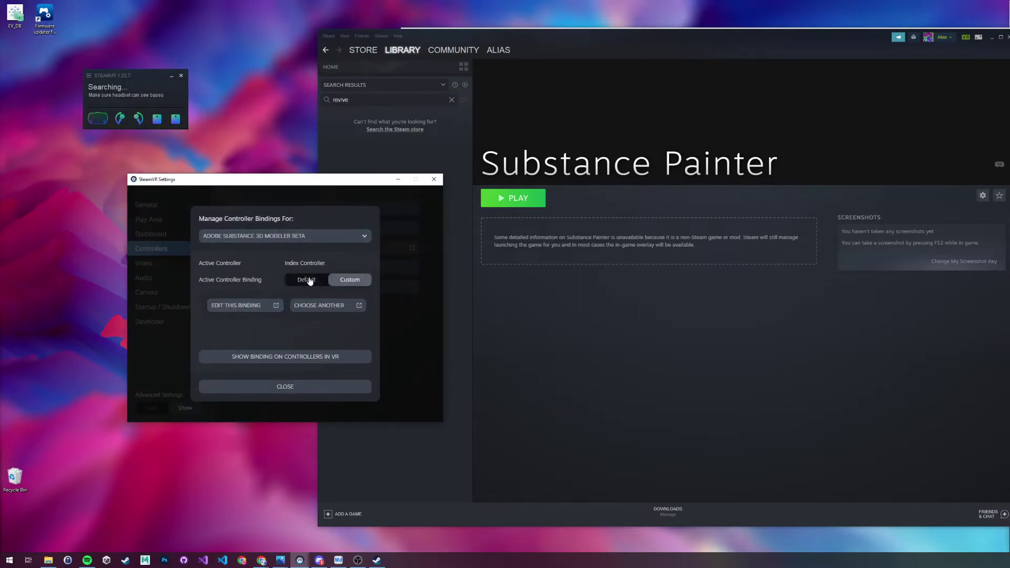
Step: Open the binding editor for the Adobe Substance 3D Modeler Beta Index binding
click(326, 307)
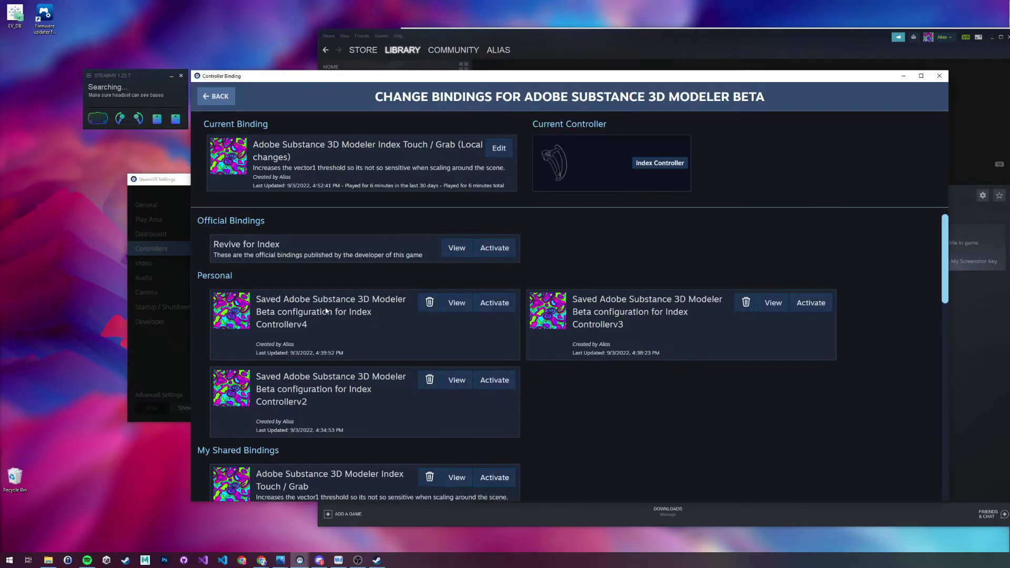
click(220, 97)
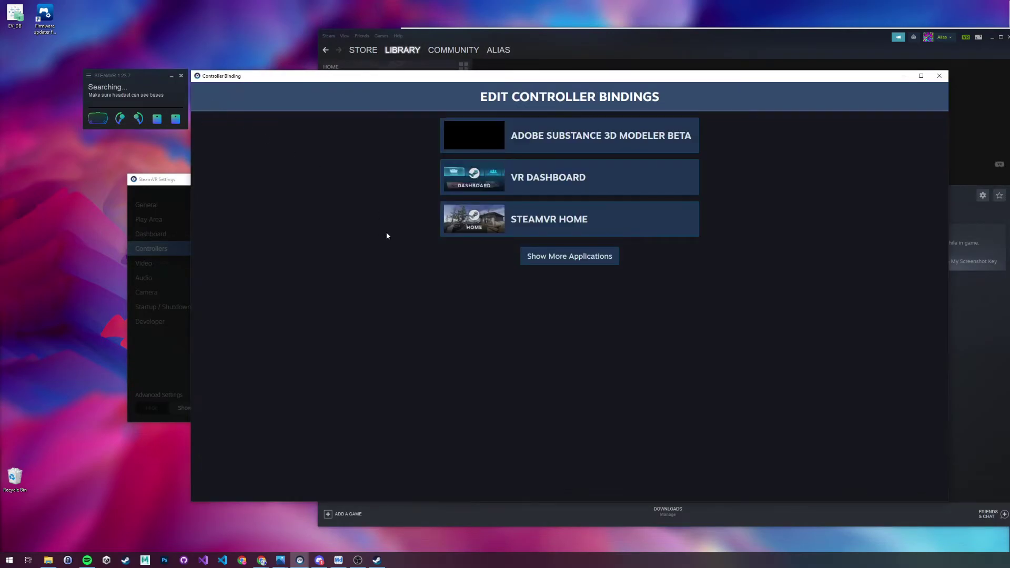
click(940, 76)
click(250, 307)
click(585, 146)
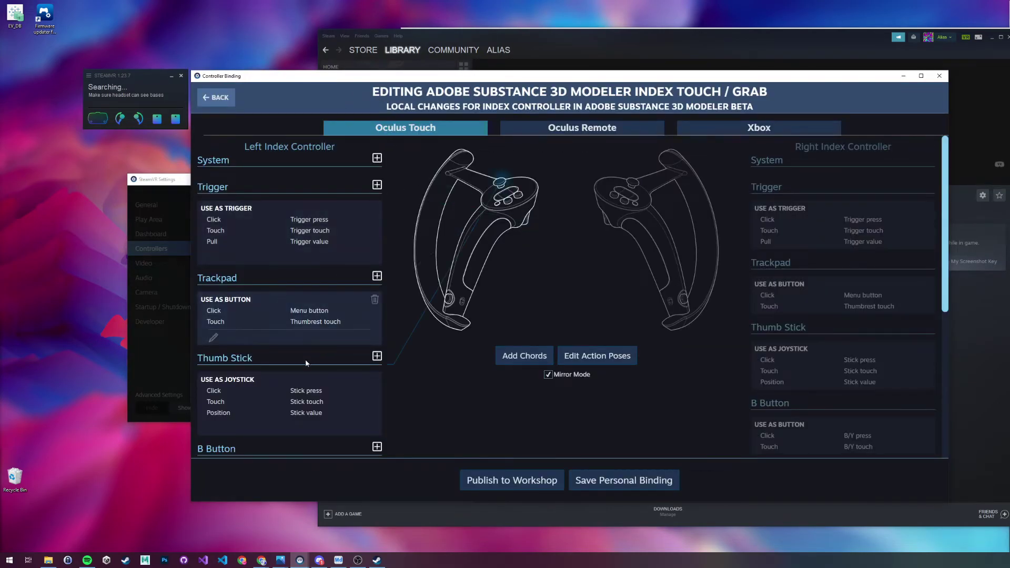
Step: Delete the left grip's existing Grip mode
scroll(305, 359, down, 5)
mouse_move(217, 379)
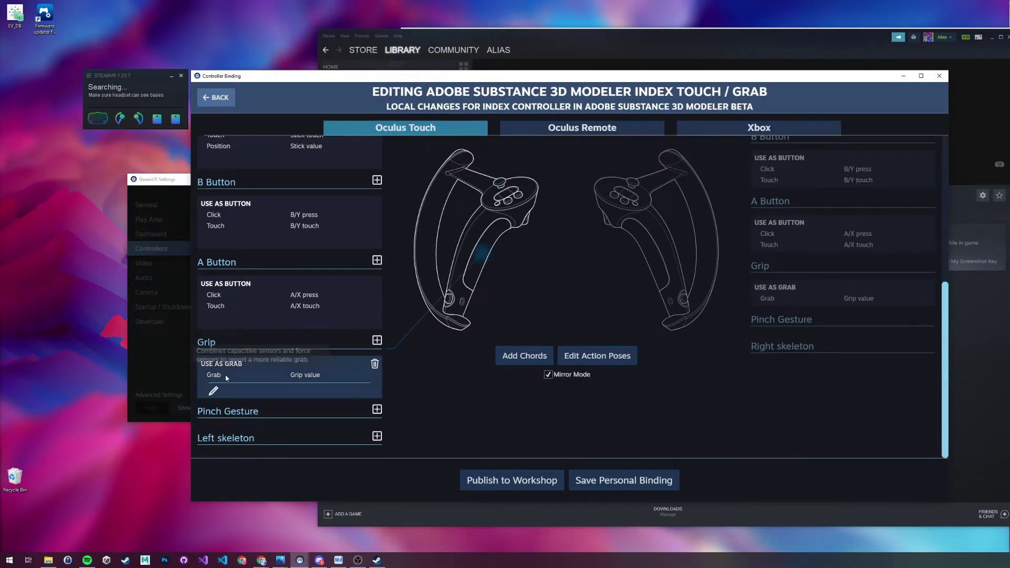
click(215, 393)
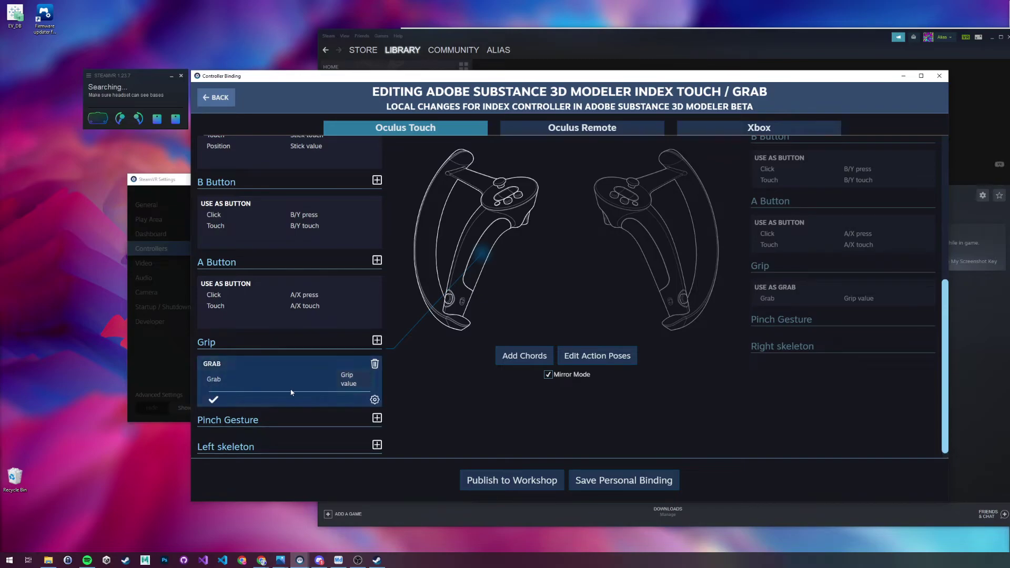
click(374, 399)
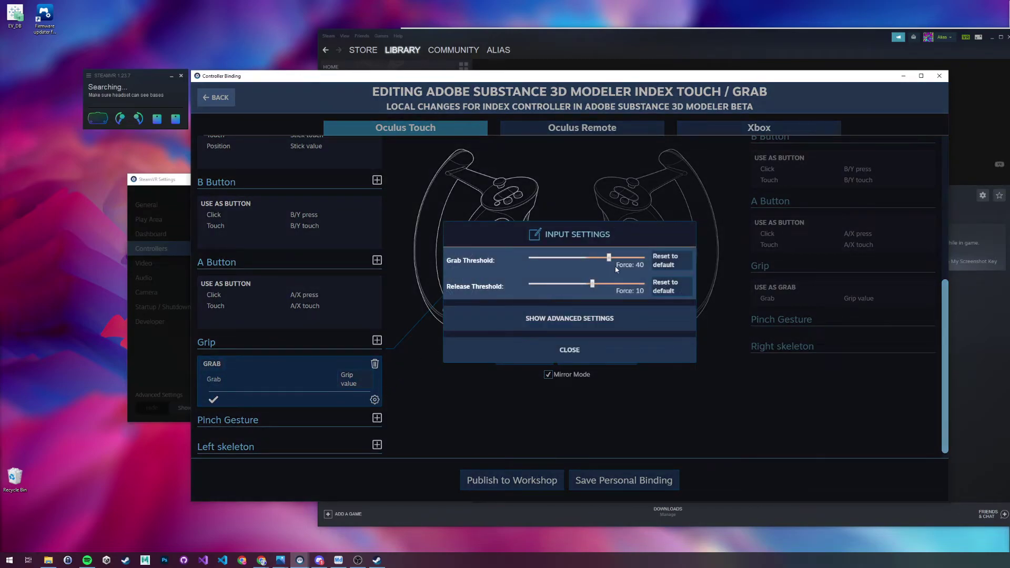
click(608, 350)
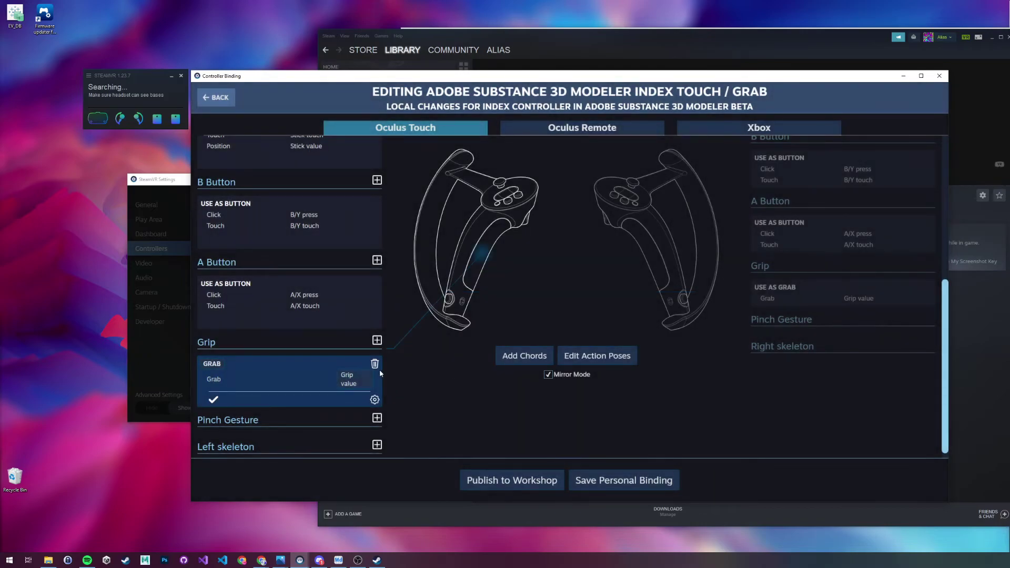
click(375, 364)
click(549, 298)
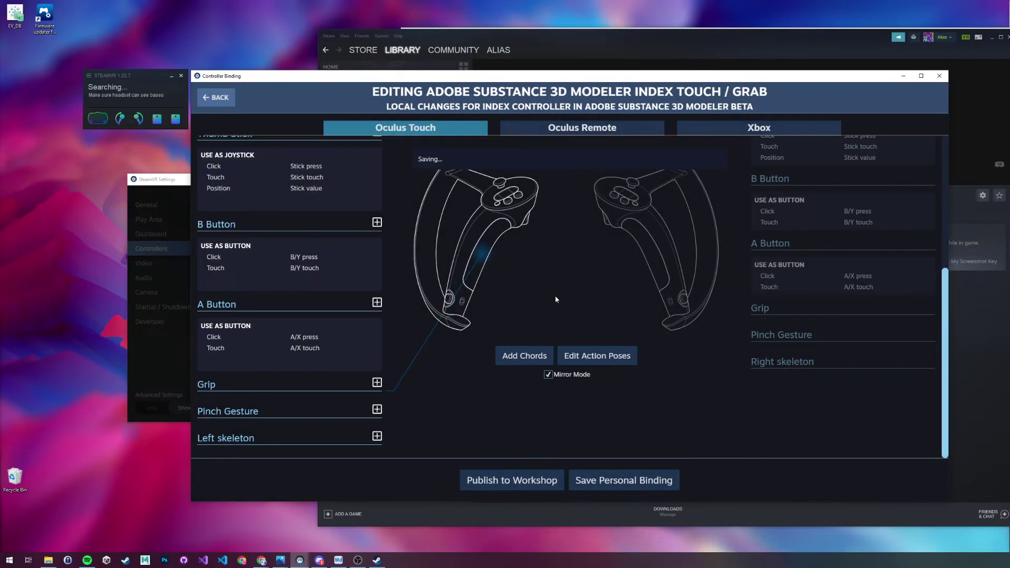
Step: Add a Grab mode to the grip mapped to Grip value
click(376, 383)
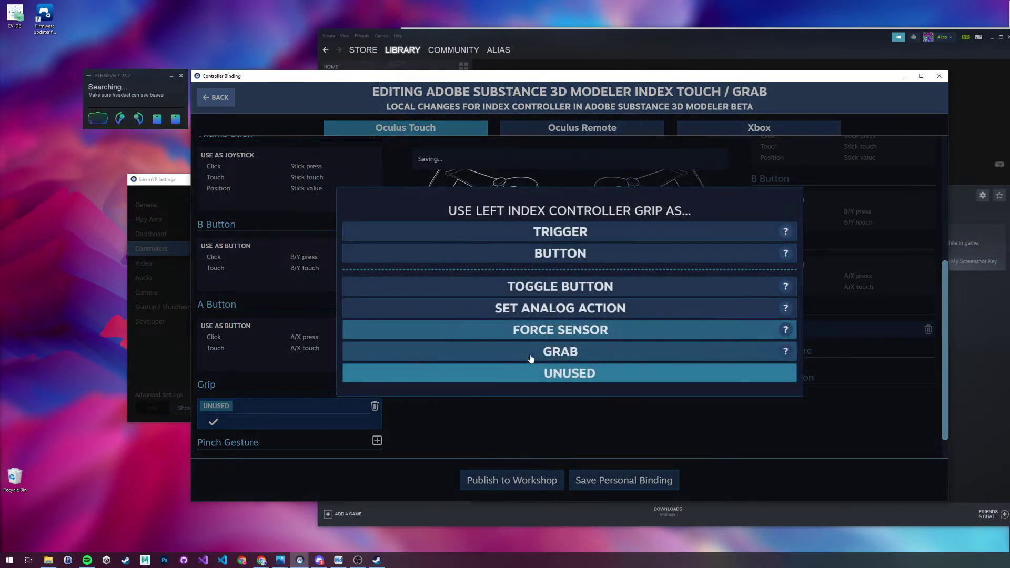
click(555, 350)
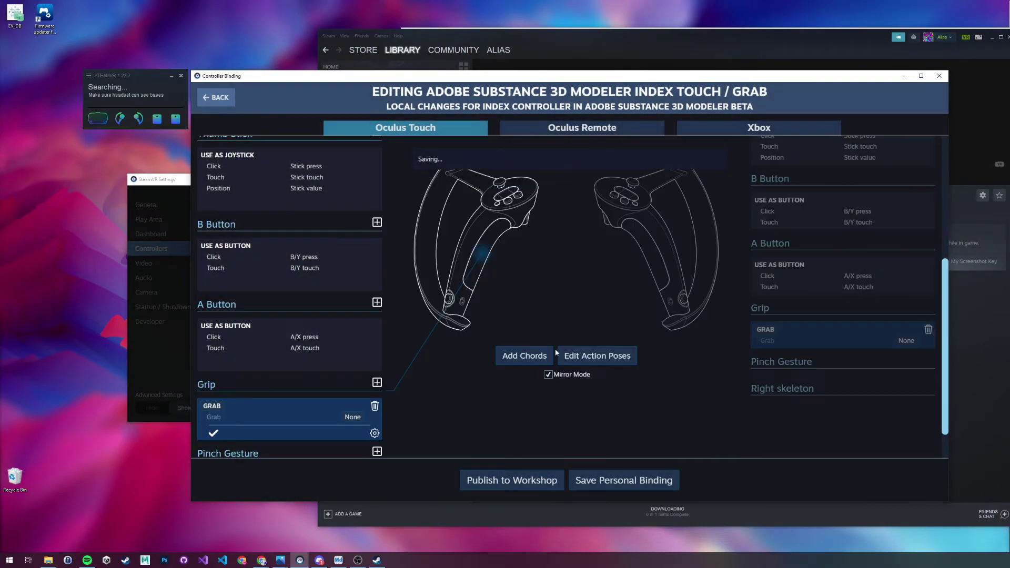
click(352, 417)
click(556, 442)
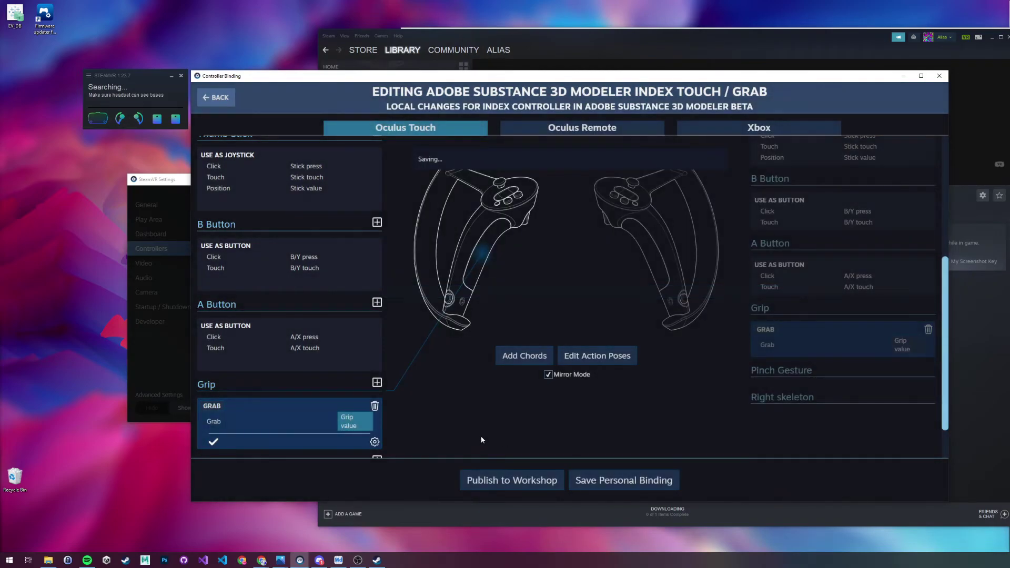
Step: Set the grab threshold to Force 40 and the release threshold to Force 5
click(375, 442)
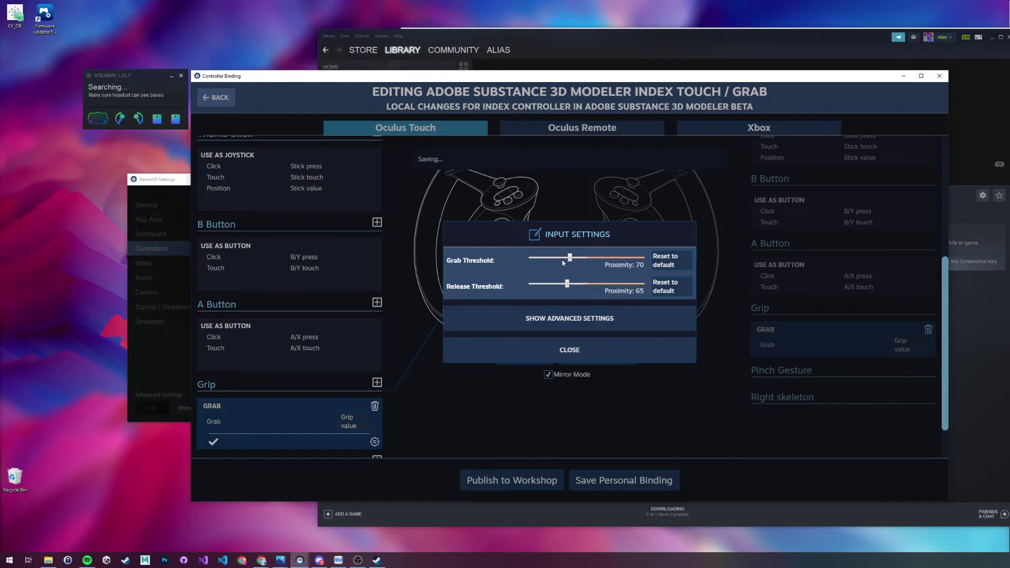
drag(570, 260, 610, 259)
drag(566, 289, 597, 285)
drag(593, 284, 590, 285)
click(566, 348)
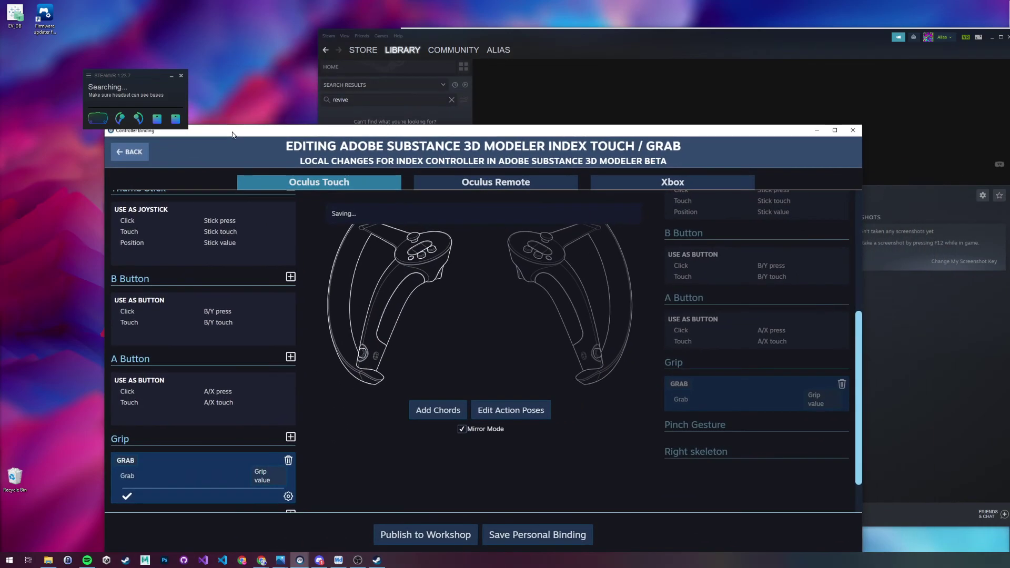
Step: Close the controller binding editor and move the SteamVR settings window to the left
drag(232, 135, 498, 93)
click(847, 116)
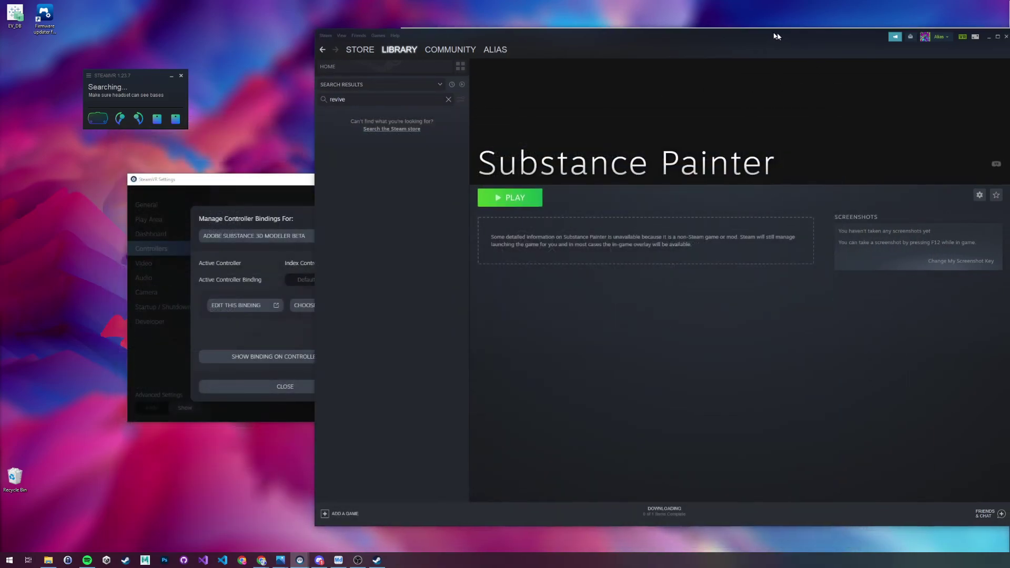
drag(259, 181, 152, 173)
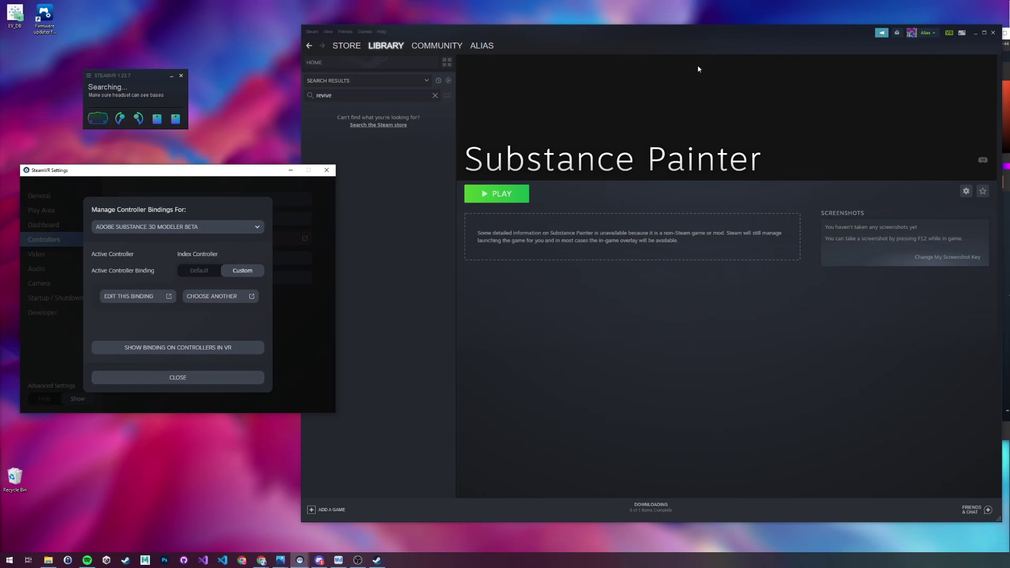
Step: Bring the Adobe Substance 3D Modeler Beta window back in front from the taskbar
click(340, 560)
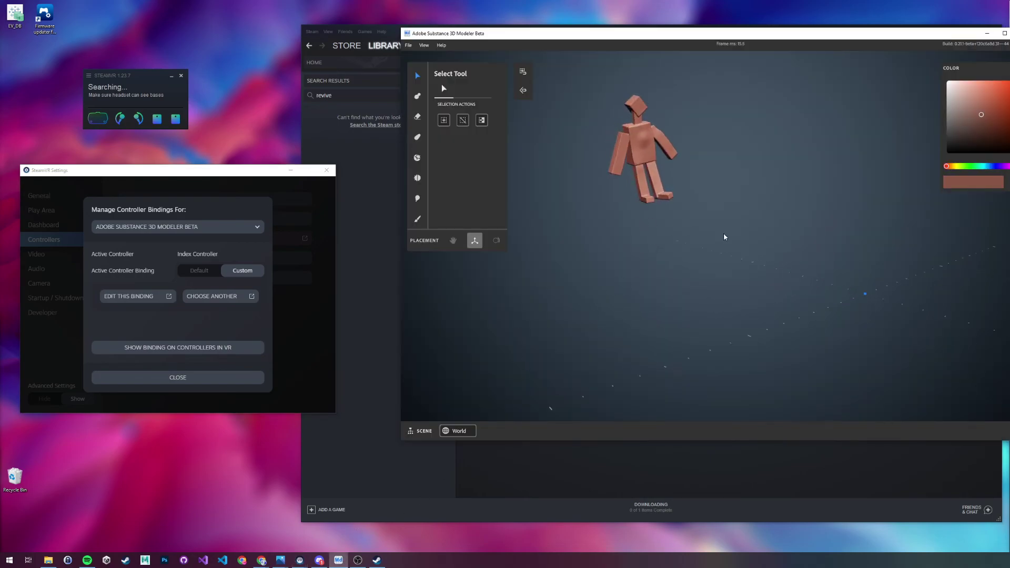